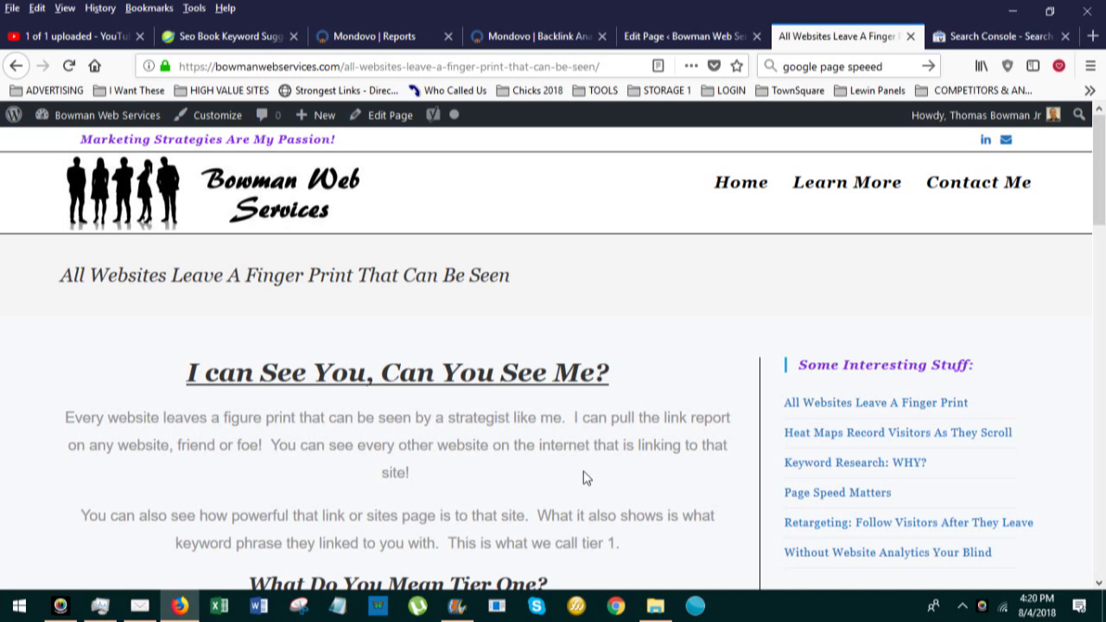
- Switch to the Mondovo backlink analysis, enlarge the page to 90%, and examine the linking pages and their target pages
left_click(546, 36)
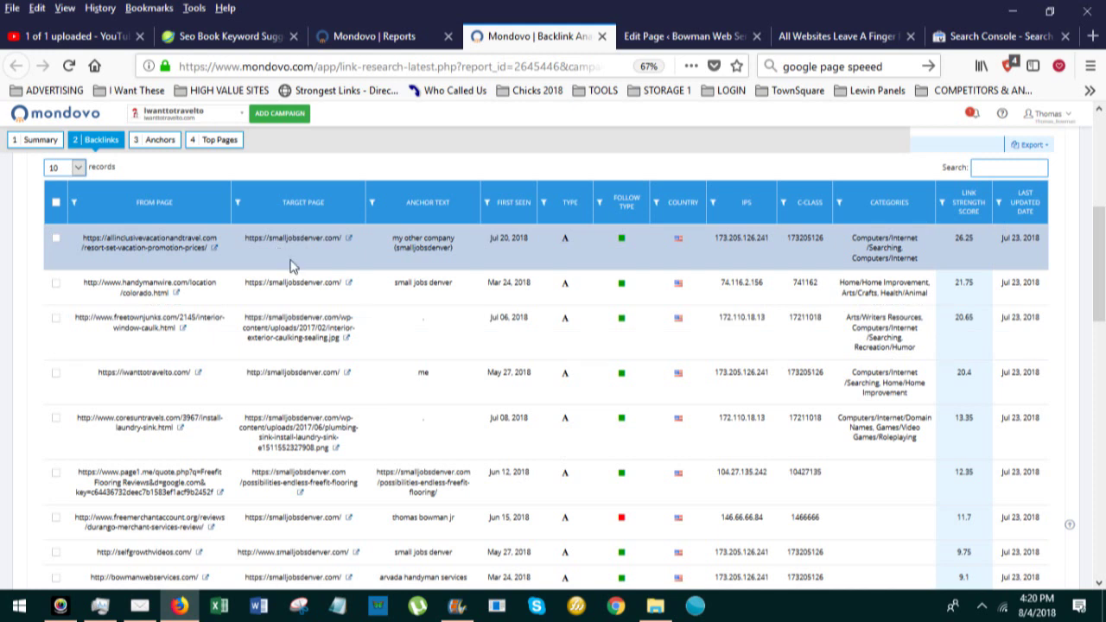
key("ctrl+plus")
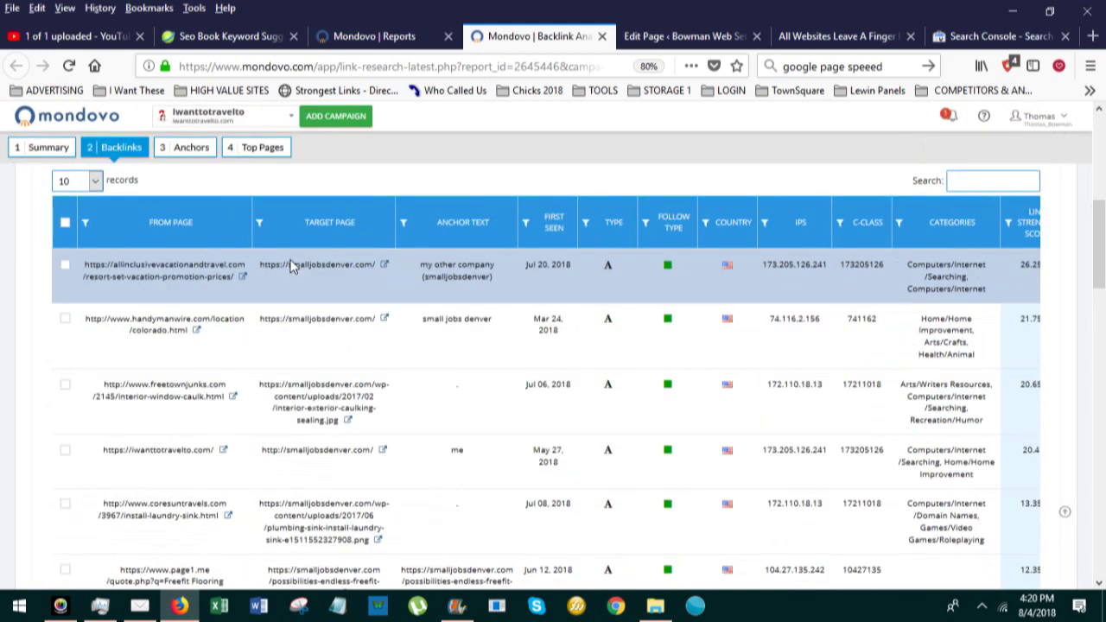
key("ctrl+plus")
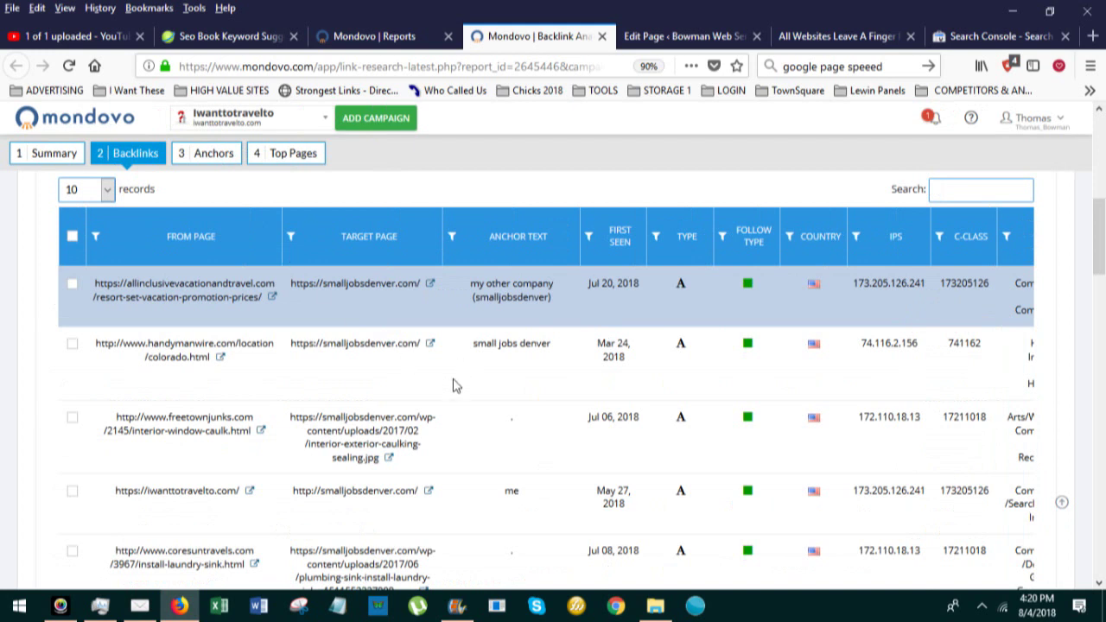
left_click(345, 358)
left_click(382, 291)
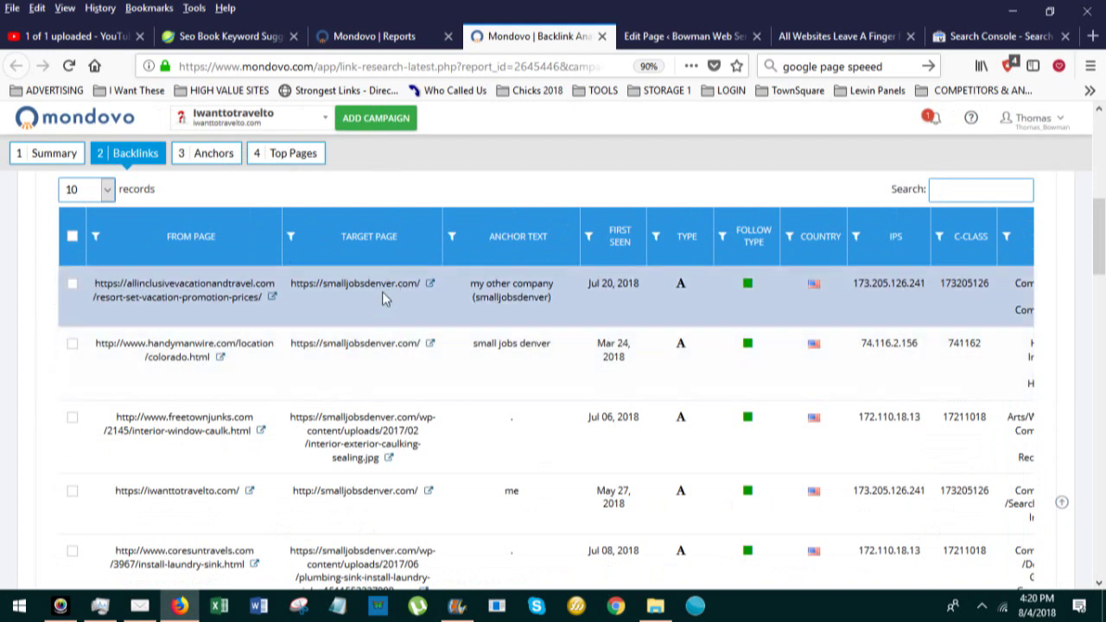
left_click(371, 361)
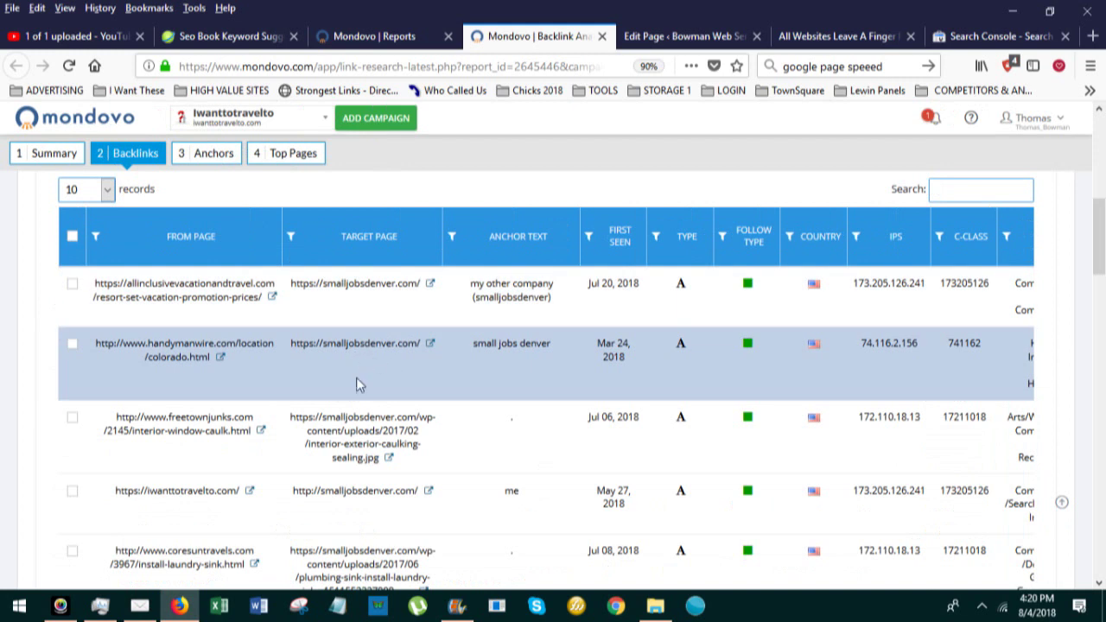
left_click(353, 444)
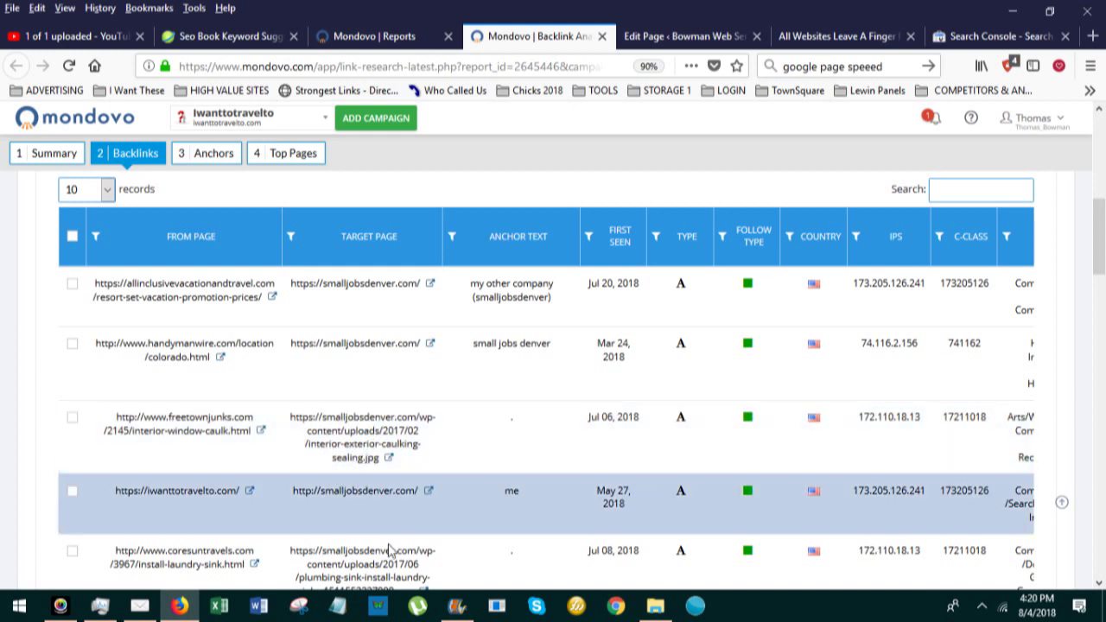
- Review the first ten backlinks for smalljobsdenver.com across all columns, including the link strength scores
scroll(389, 549, "down", 2)
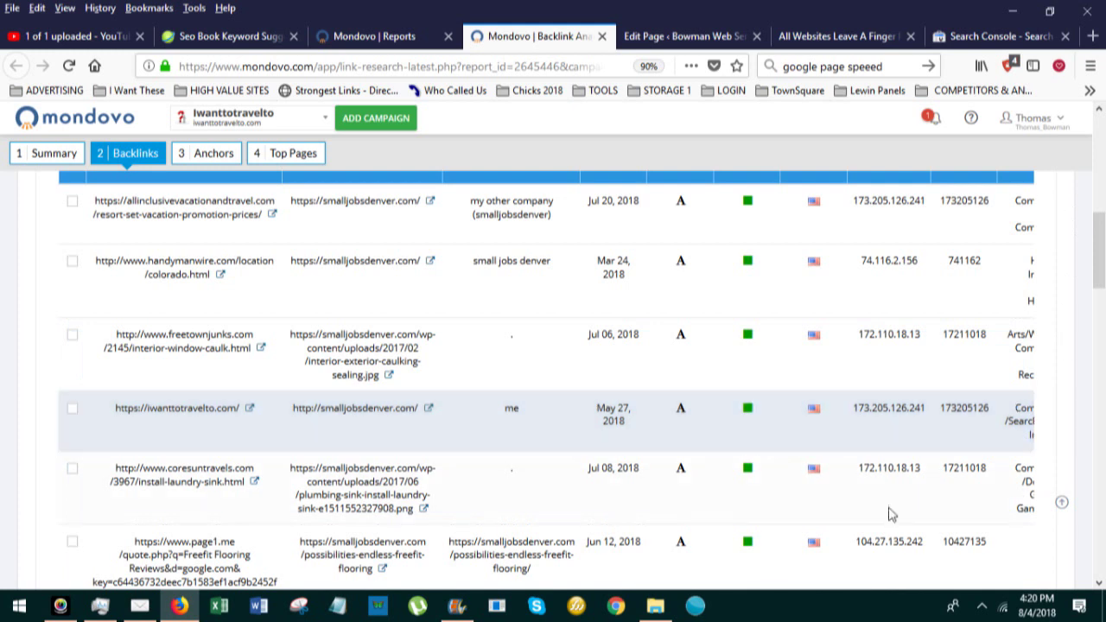
scroll(905, 499, "down", 3)
scroll(904, 499, "down", 2)
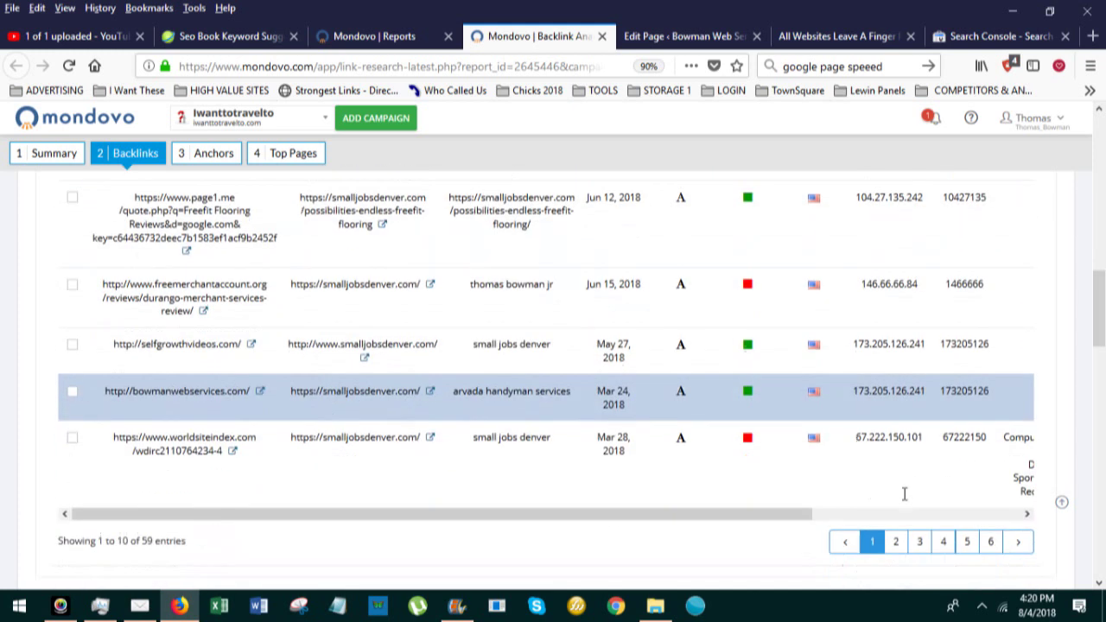
scroll(907, 488, "down", 1)
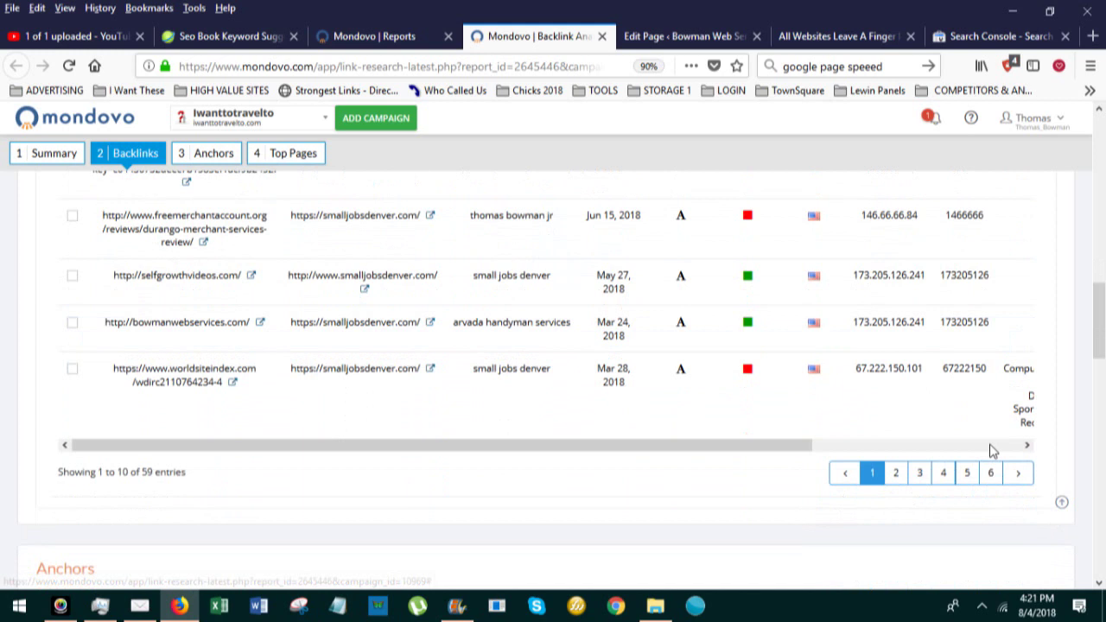
scroll(899, 455, "right", 1)
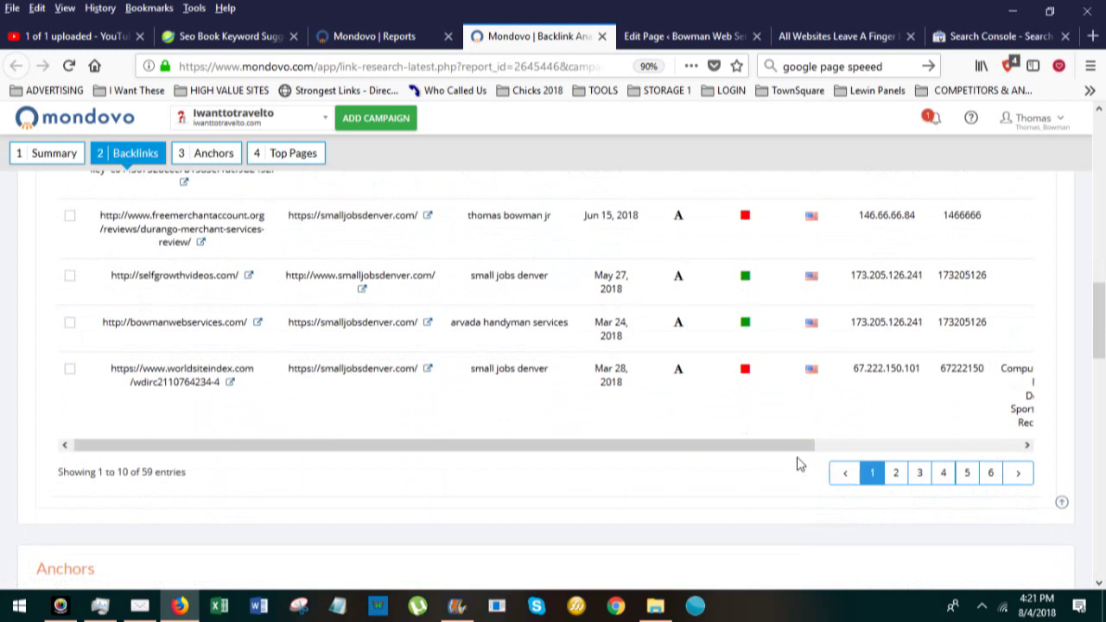
scroll(763, 468, "right", 3)
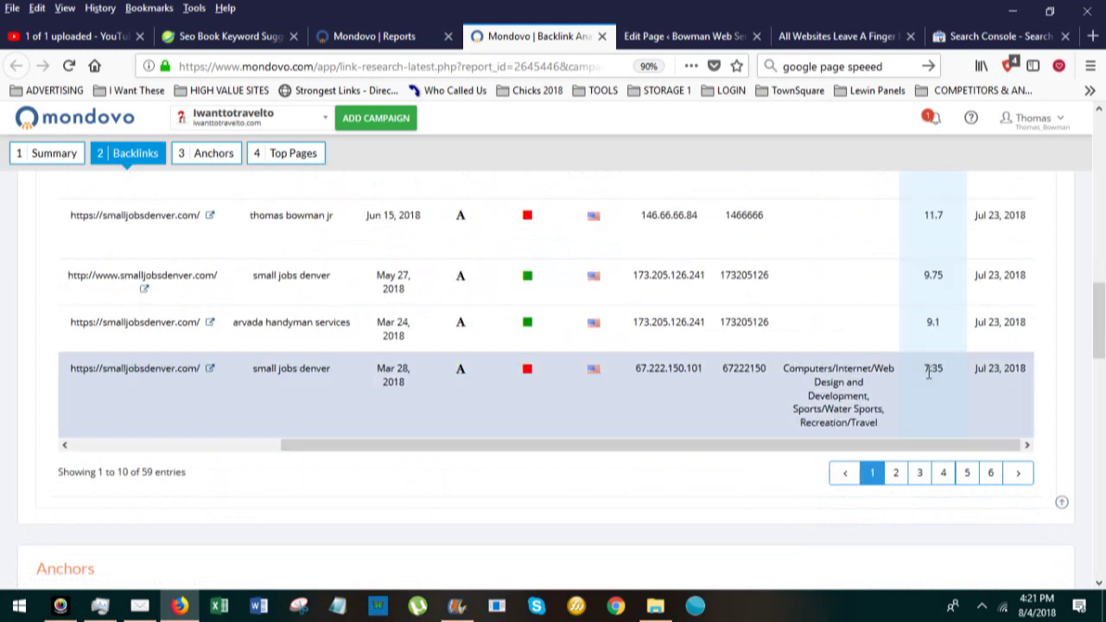
scroll(929, 372, "up", 3)
scroll(929, 371, "up", 5)
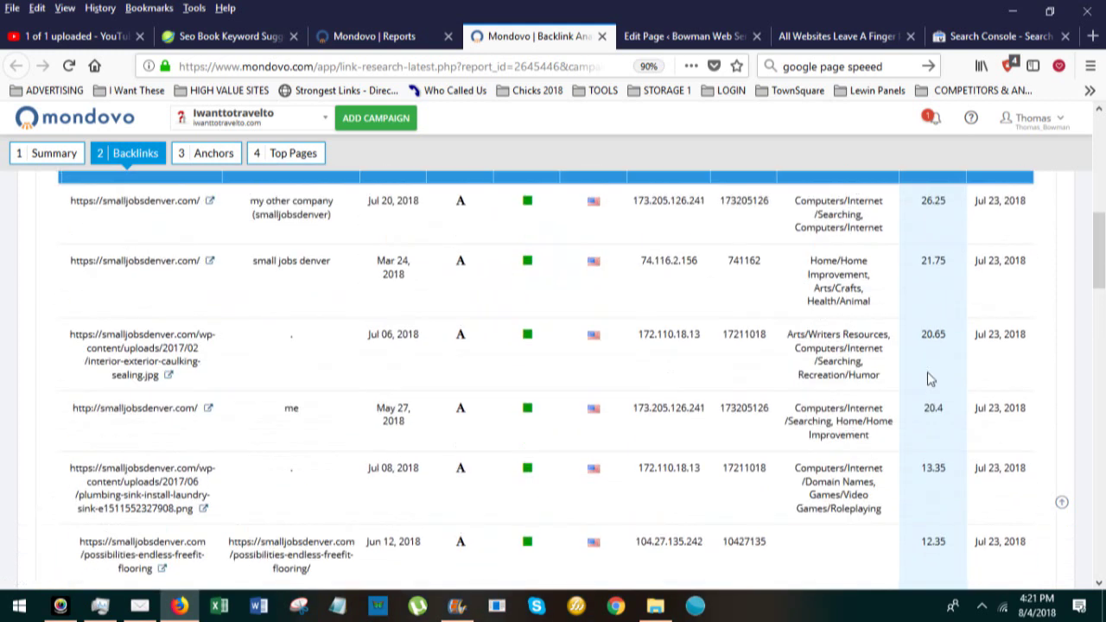
scroll(929, 376, "up", 2)
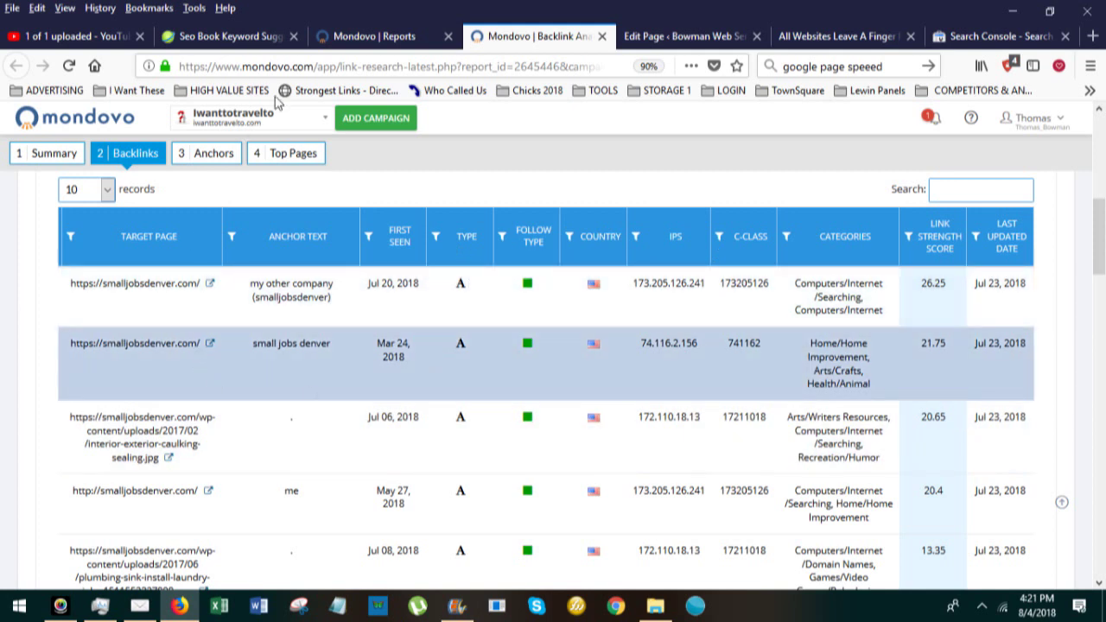
- Switch to the Mondovo reports list, enlarge it to 90%, and look through the previous backlink analysis reports
left_click(363, 43)
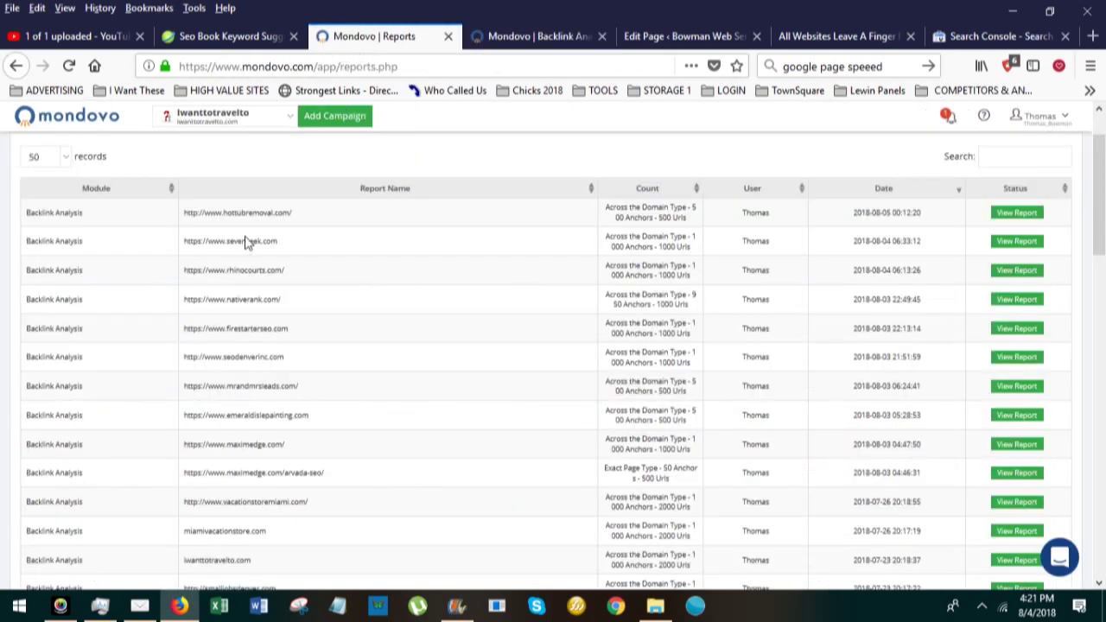
key("ctrl+plus")
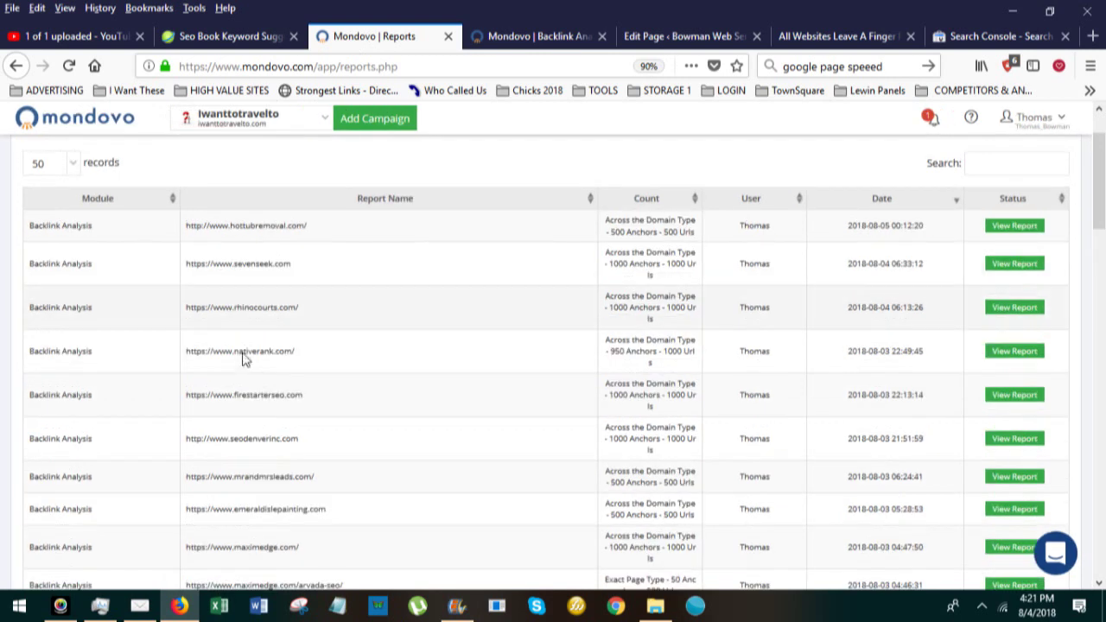
scroll(402, 518, "down", 10)
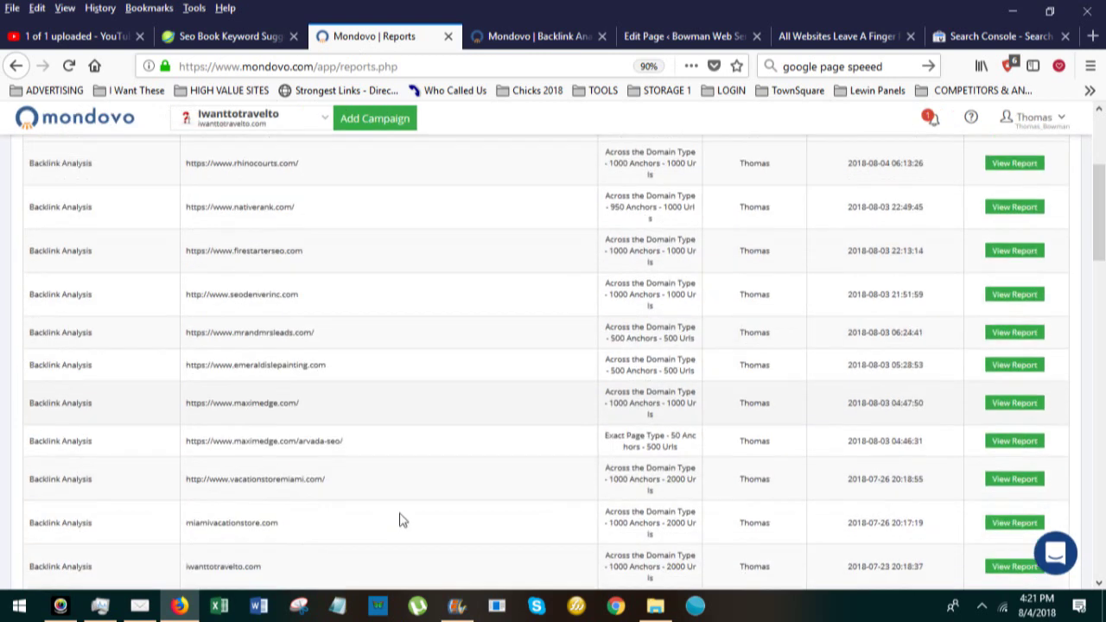
scroll(406, 517, "down", 2)
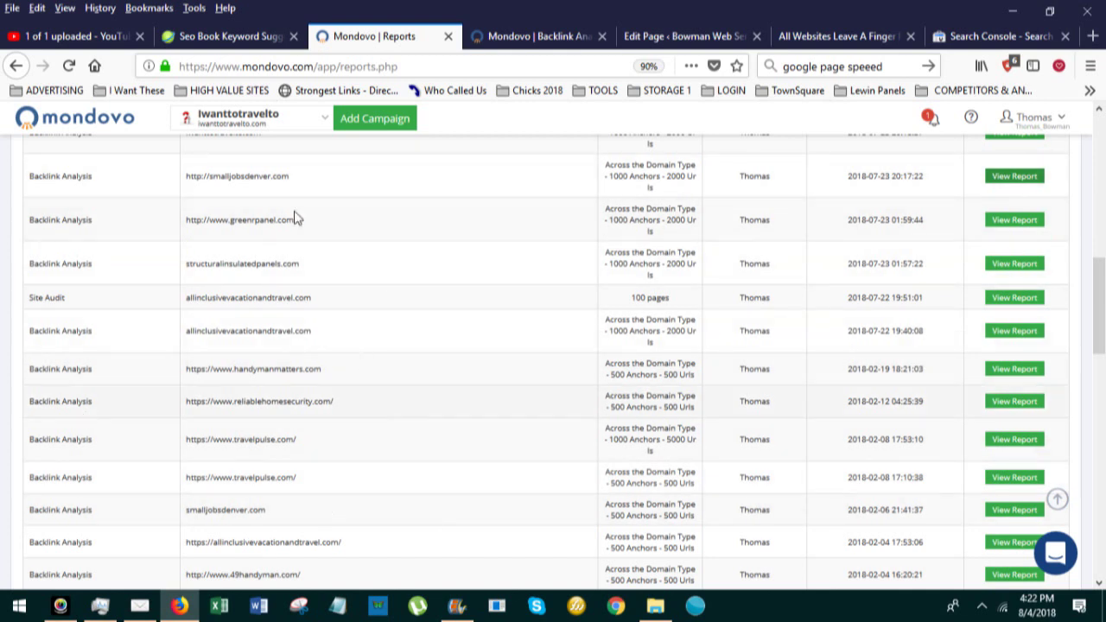
scroll(476, 430, "up", 5)
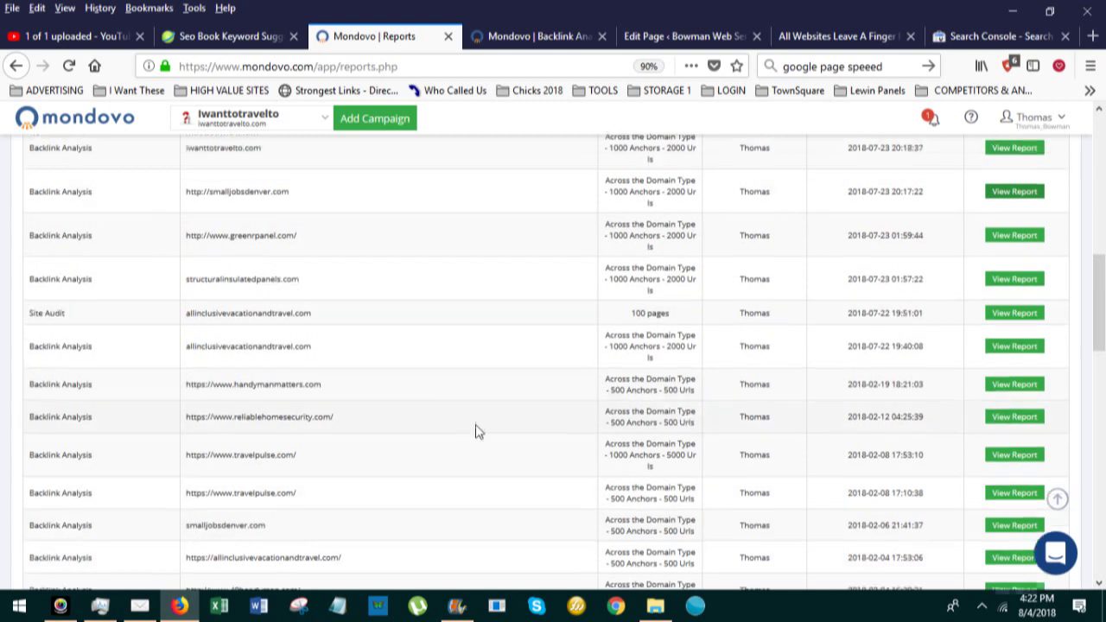
scroll(507, 449, "up", 3)
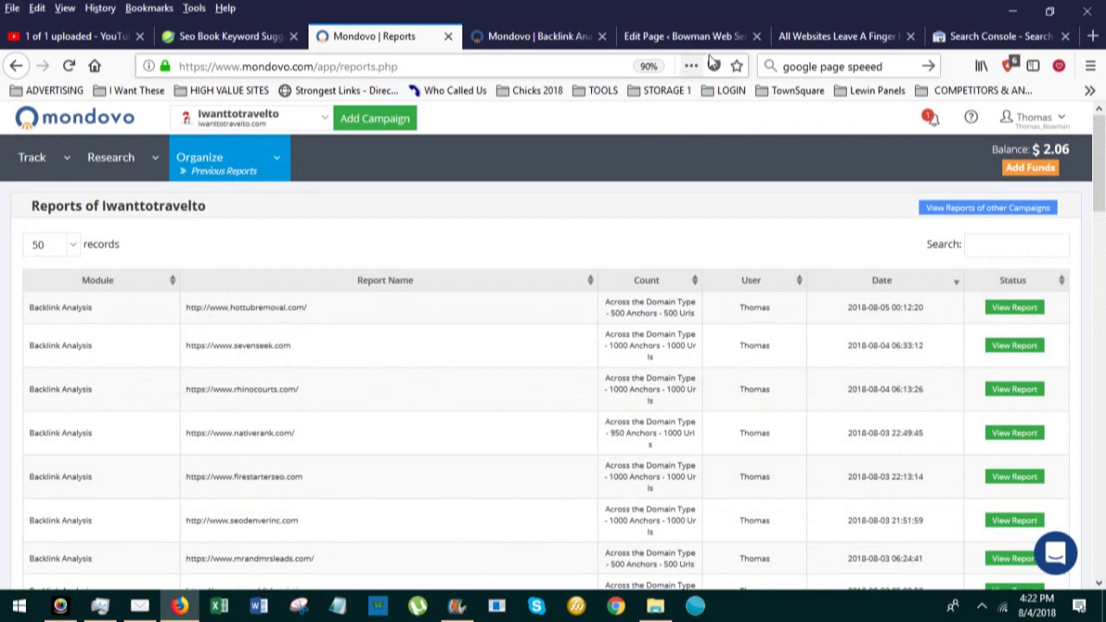
- Revisit the article on websites leaving a finger print, then return to the Mondovo list of previous reports
left_click(803, 36)
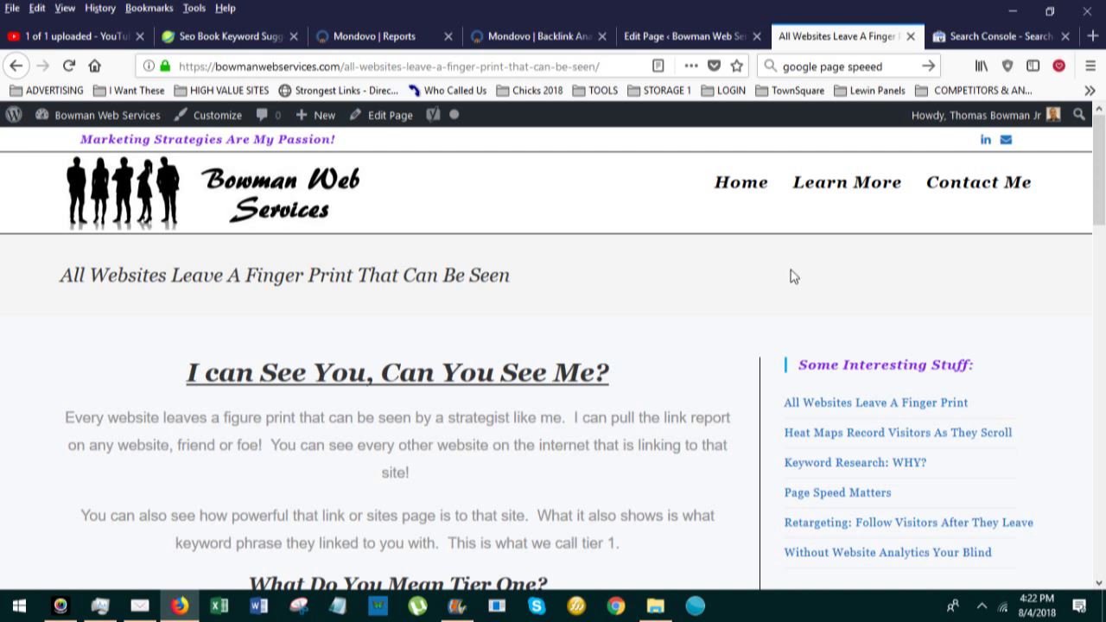
left_click(380, 36)
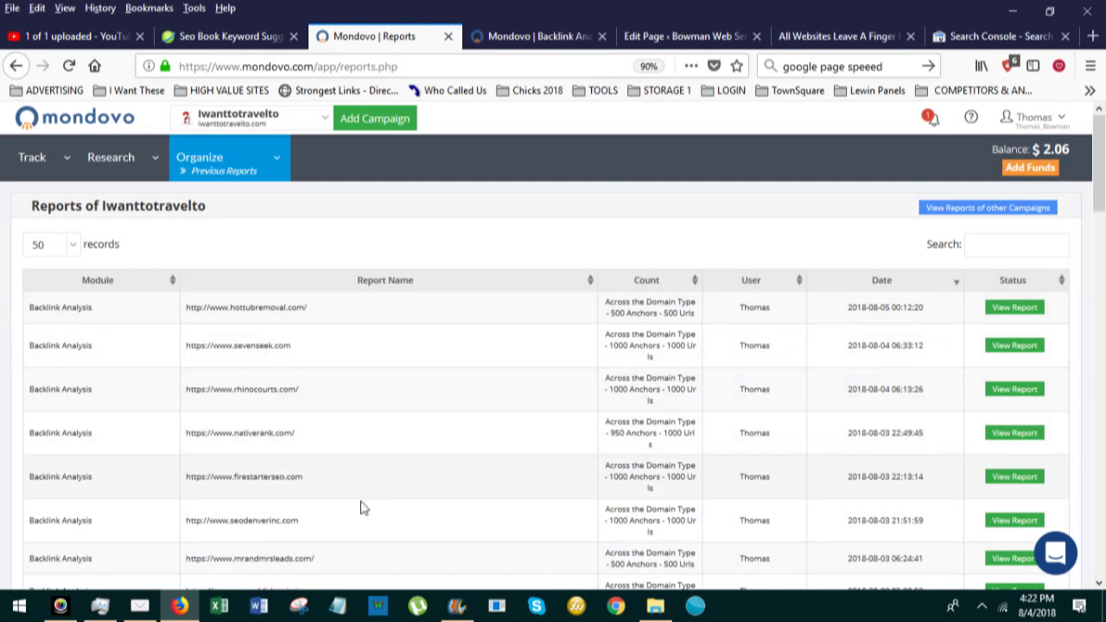
scroll(402, 551, "down", 2)
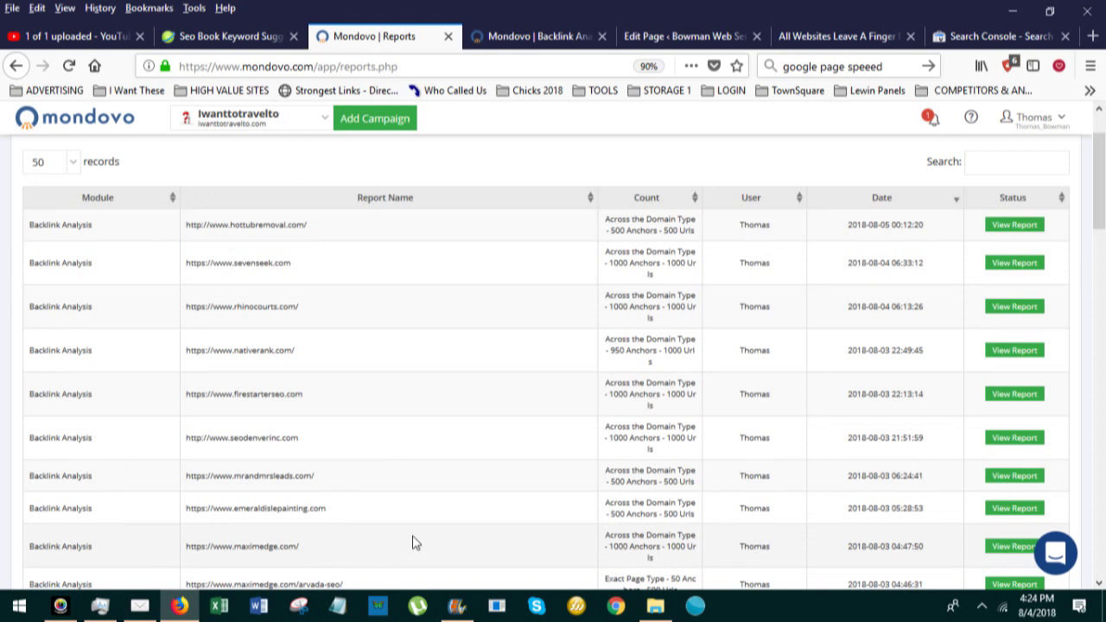
- Look at the keyword entry form of the SEO Book Keyword Tool and go back to the Mondovo reports list
left_click(256, 40)
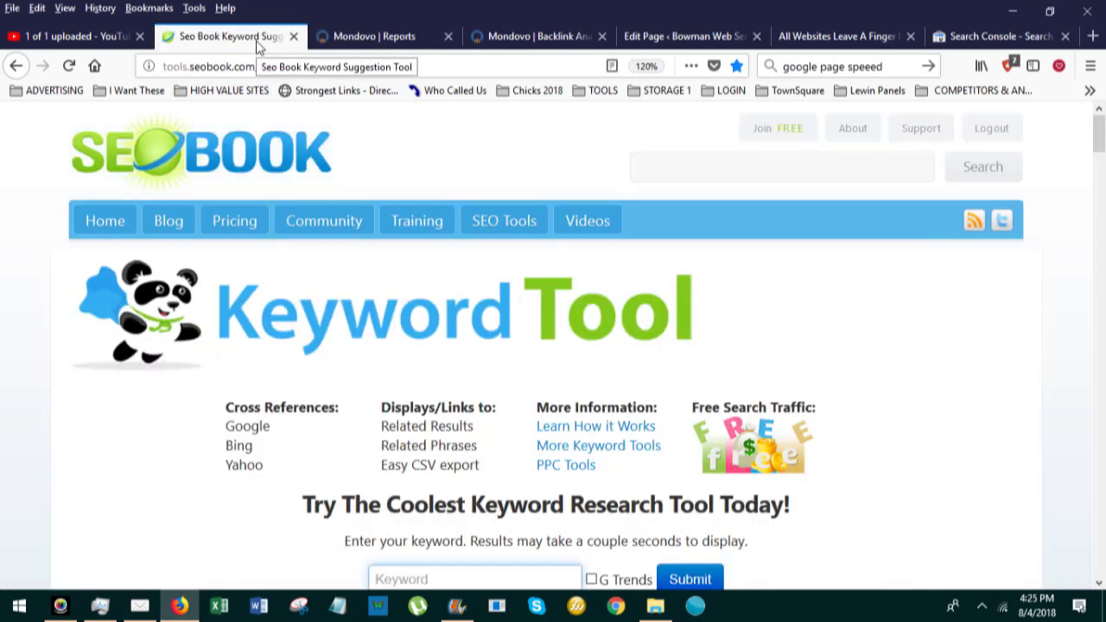
scroll(432, 397, "down", 3)
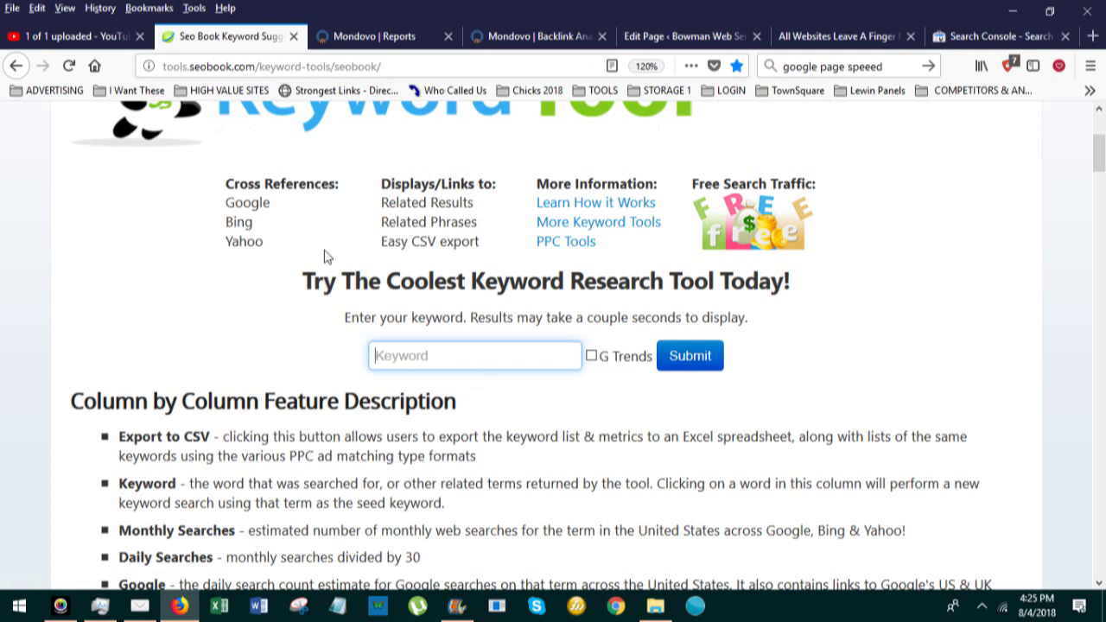
left_click(414, 53)
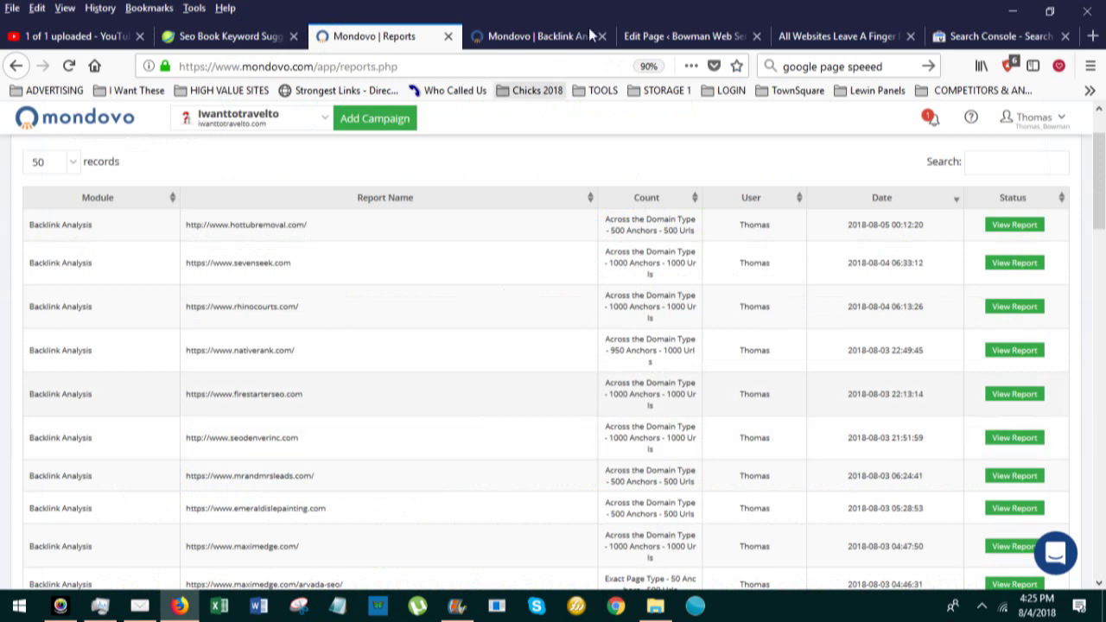
- Look through the finger print article from start to end and back, checking the Mondovo reports list in between
left_click(857, 39)
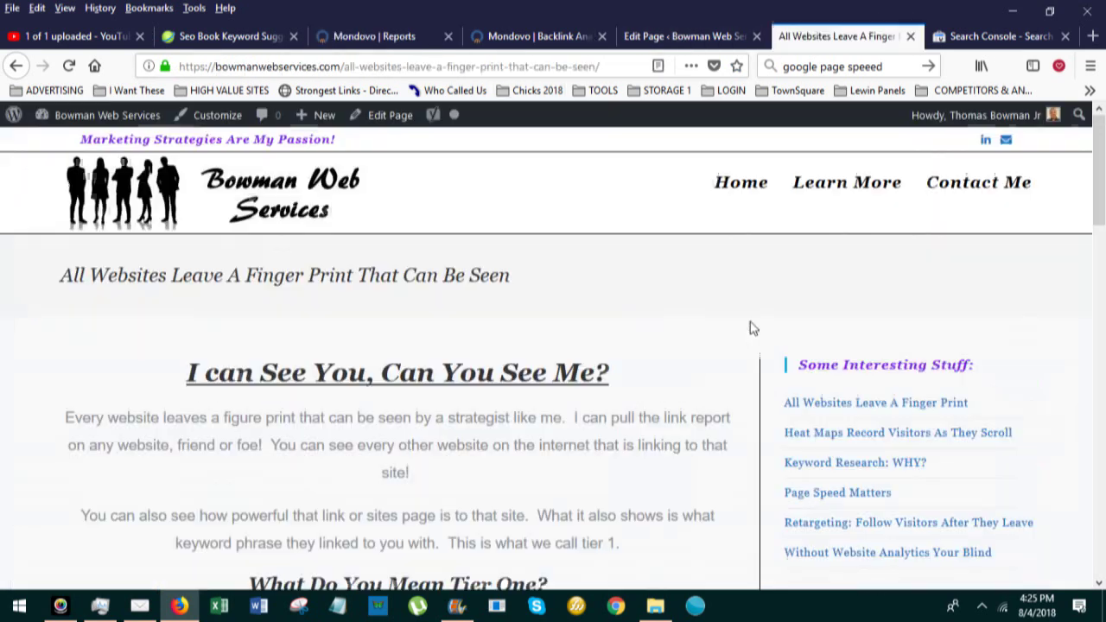
scroll(726, 329, "down", 15)
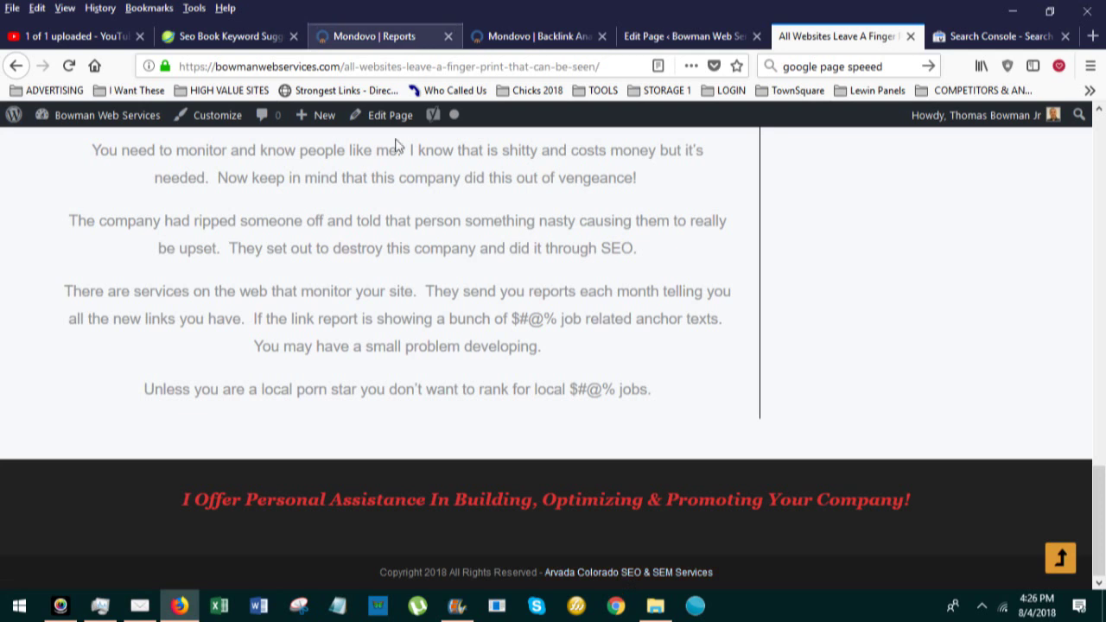
left_click(389, 37)
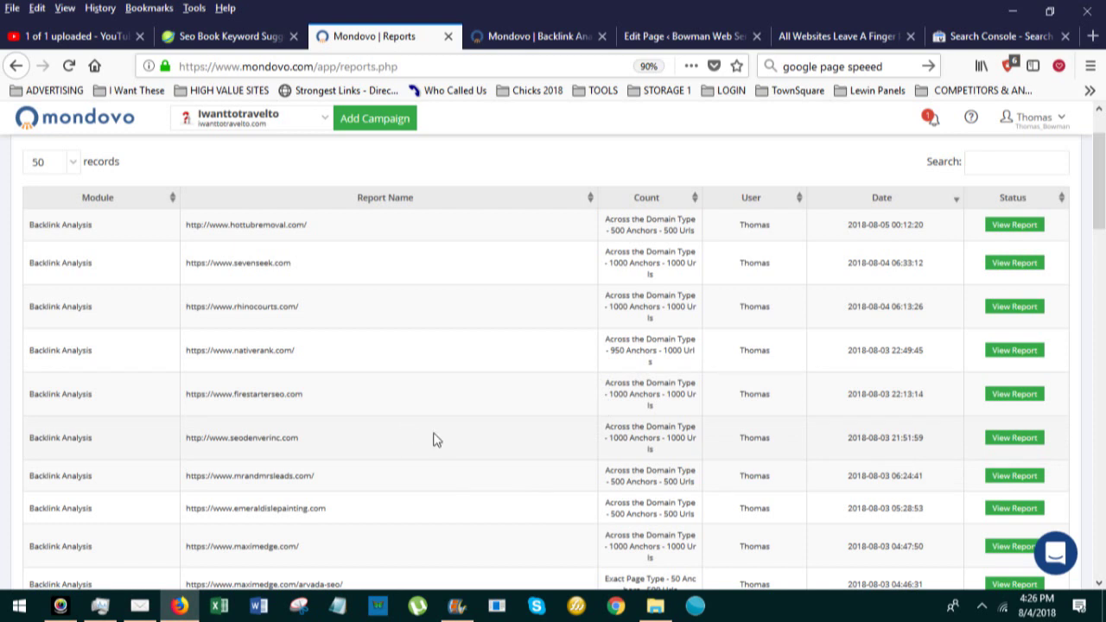
left_click(823, 41)
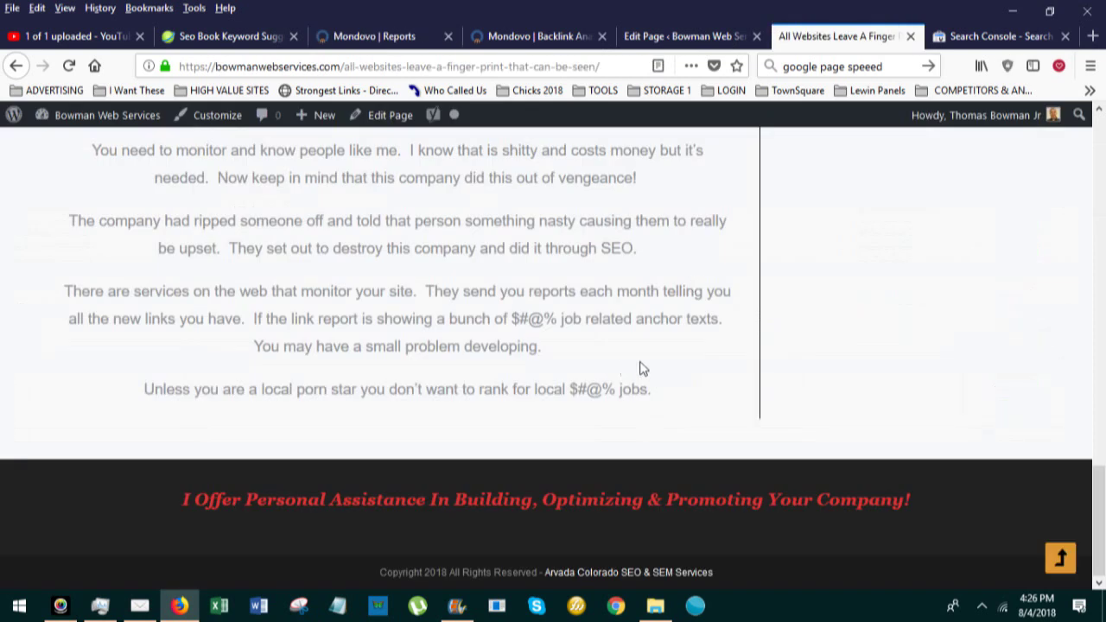
scroll(743, 370, "up", 1)
scroll(747, 372, "up", 8)
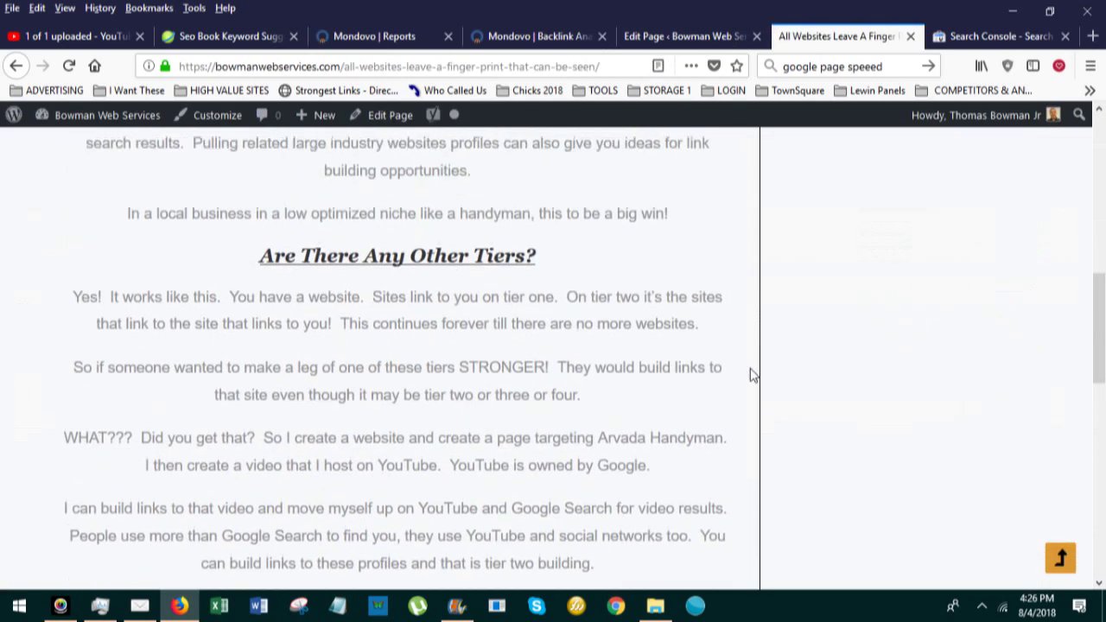
scroll(750, 375, "up", 8)
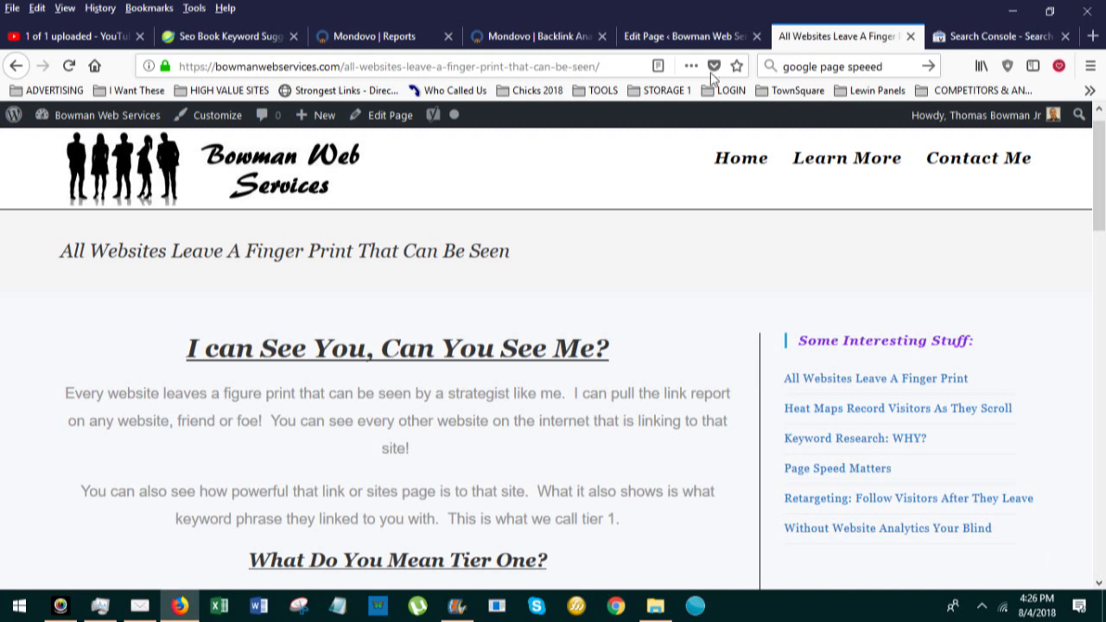
- Return to the Mondovo backlink analysis and examine the target pages and anchor texts of the backlinks
left_click(531, 32)
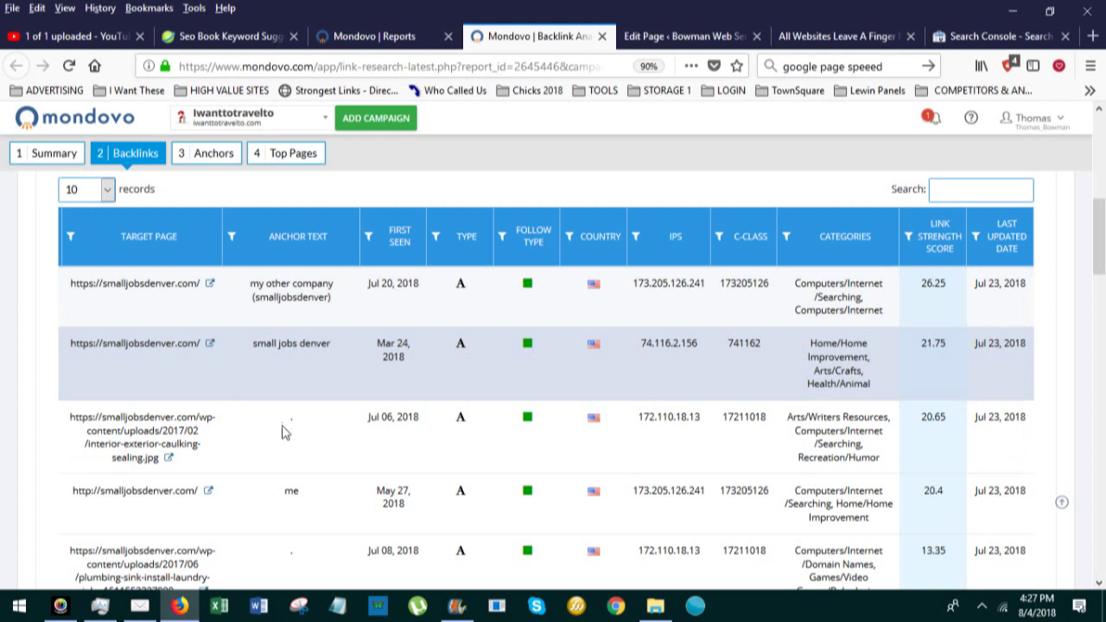
scroll(285, 432, "down", 1)
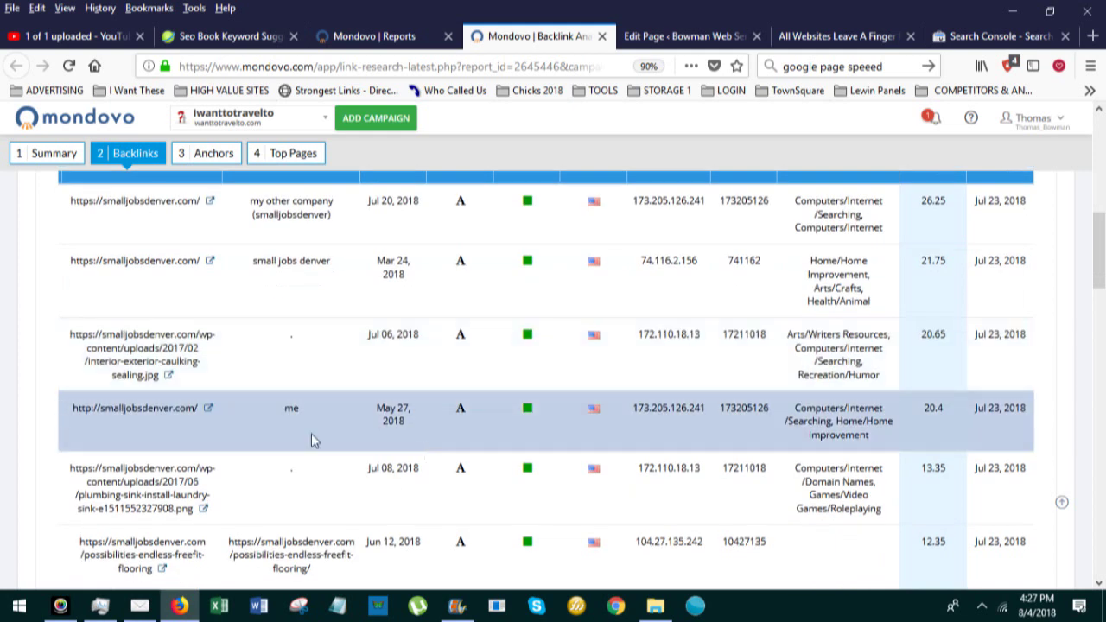
mouse_move(80, 126)
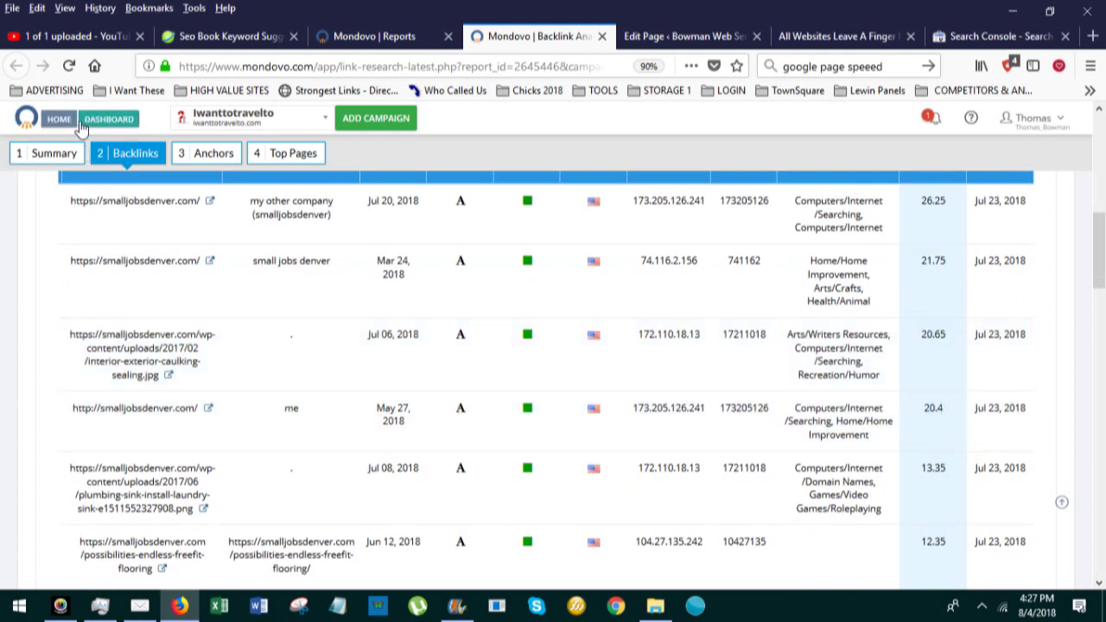
left_click(189, 347)
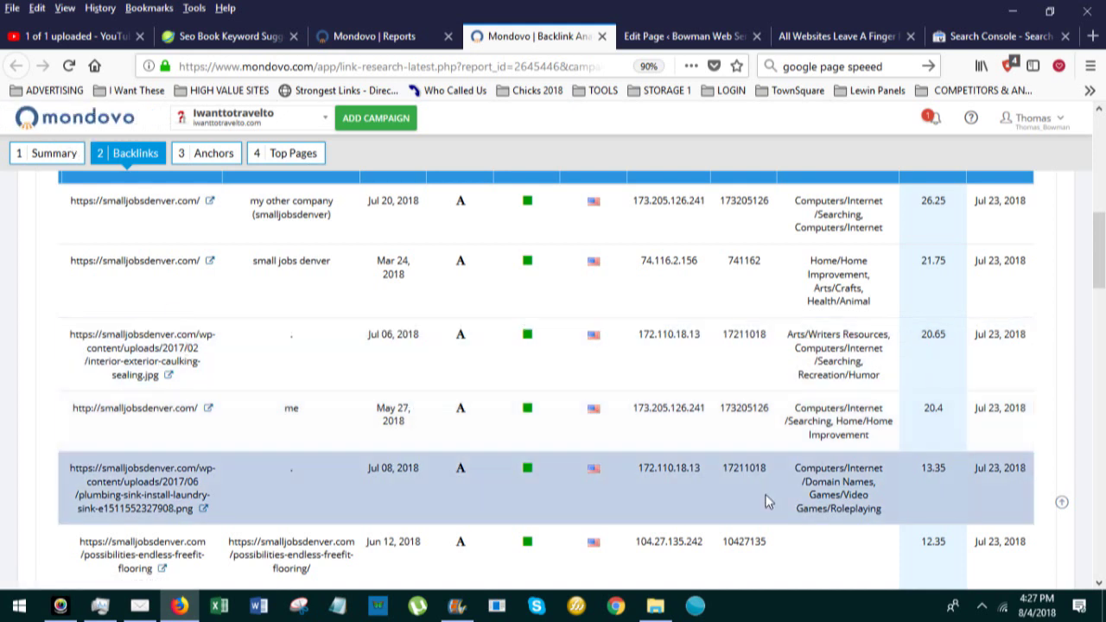
- Return to the summary of the smalljobsdenver.com backlink report, then bring up the article on websites leaving a finger print
scroll(531, 407, "up", 5)
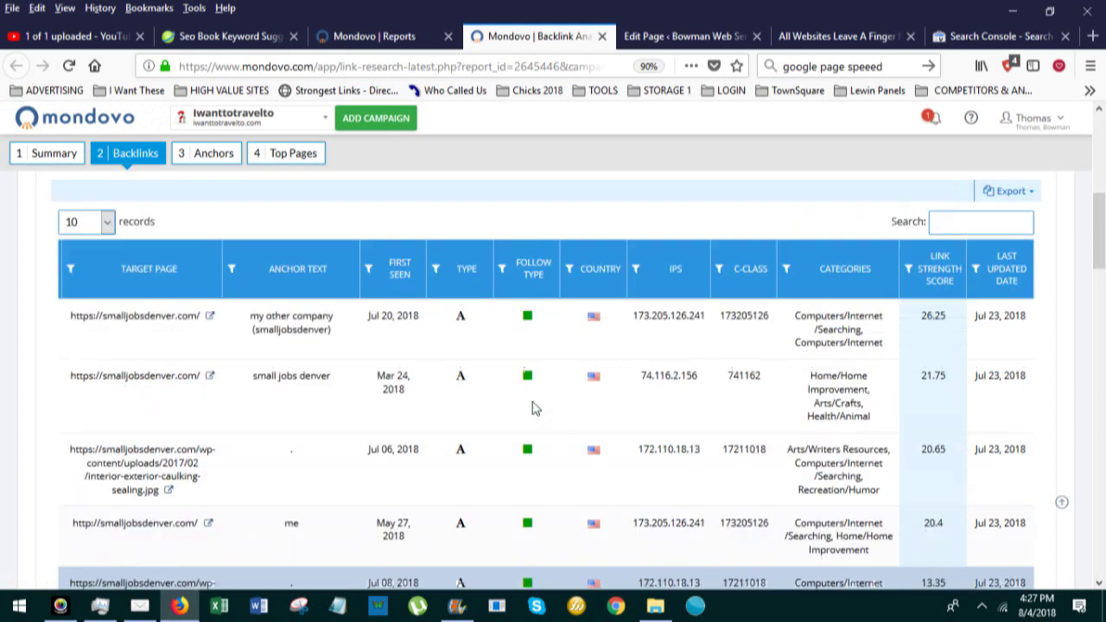
scroll(531, 407, "up", 5)
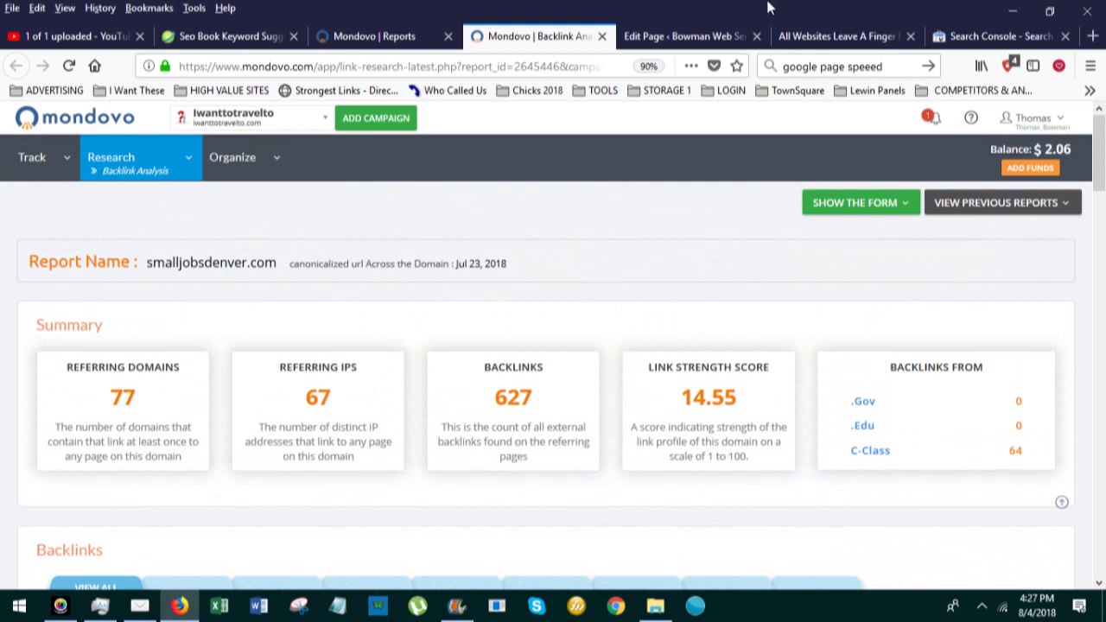
left_click(845, 40)
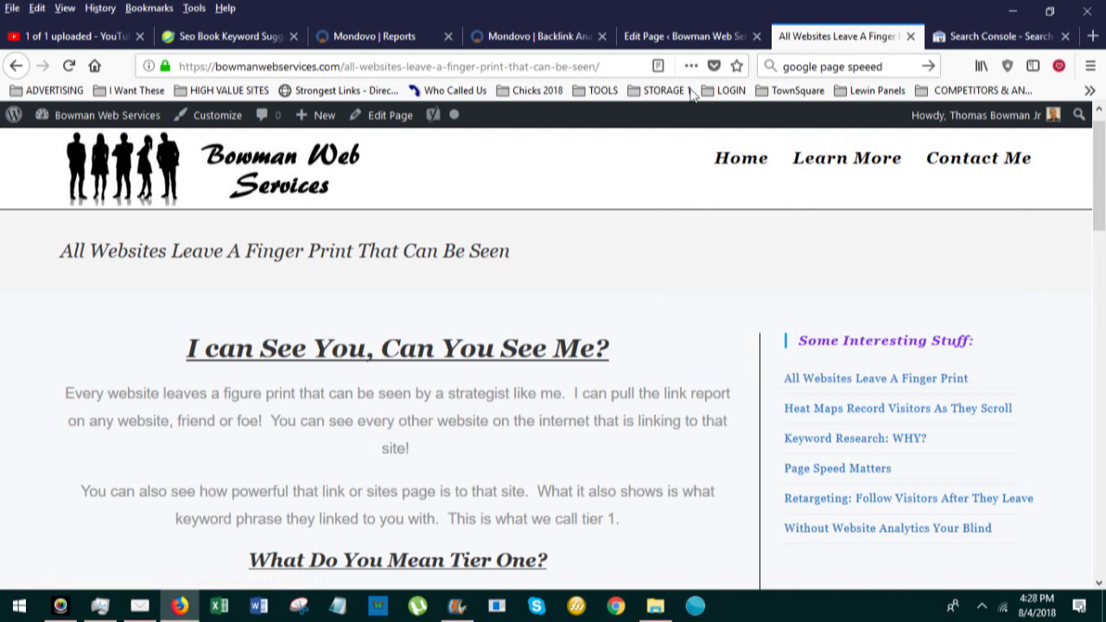
- Go back to the Mondovo backlink analysis and examine the anchor texts, follow types and link strength scores of the first ten backlinks
left_click(515, 41)
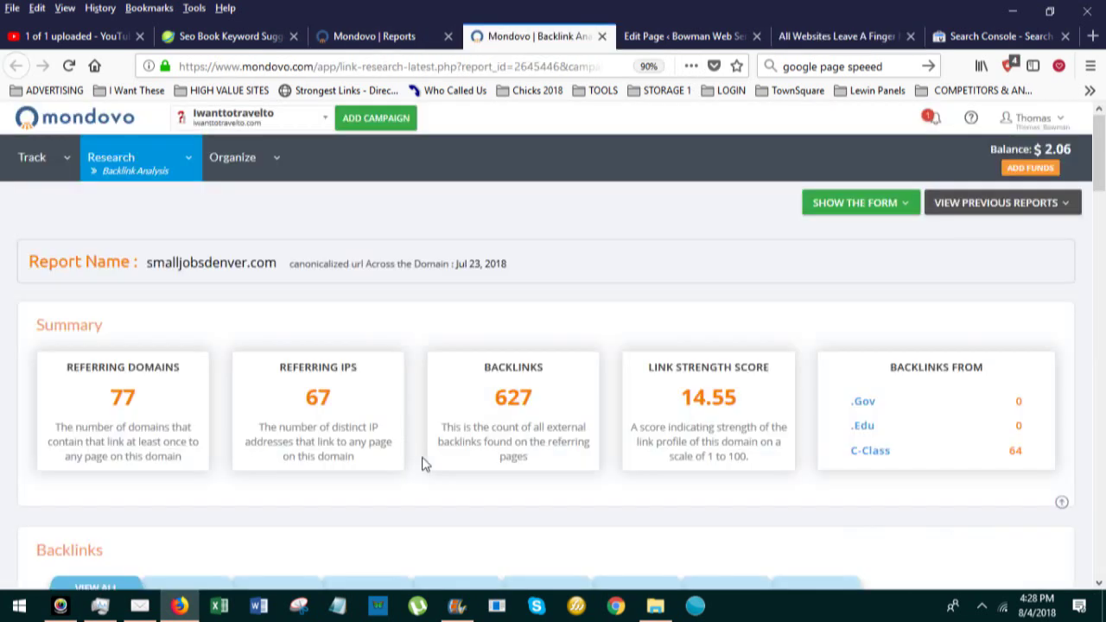
scroll(412, 425, "down", 2)
scroll(440, 416, "down", 3)
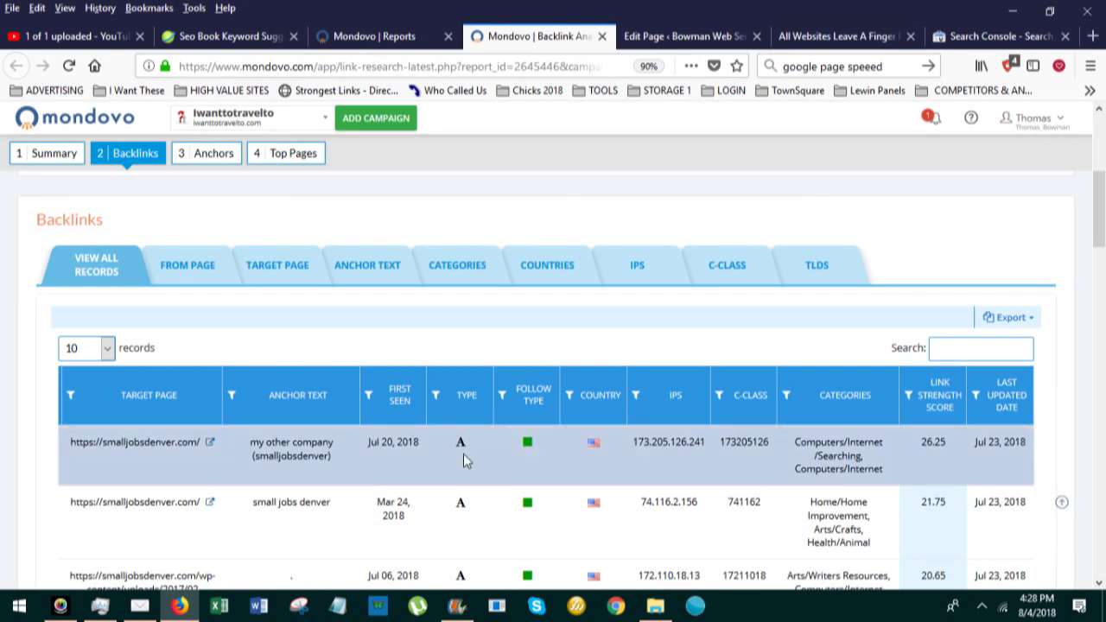
scroll(463, 460, "down", 2)
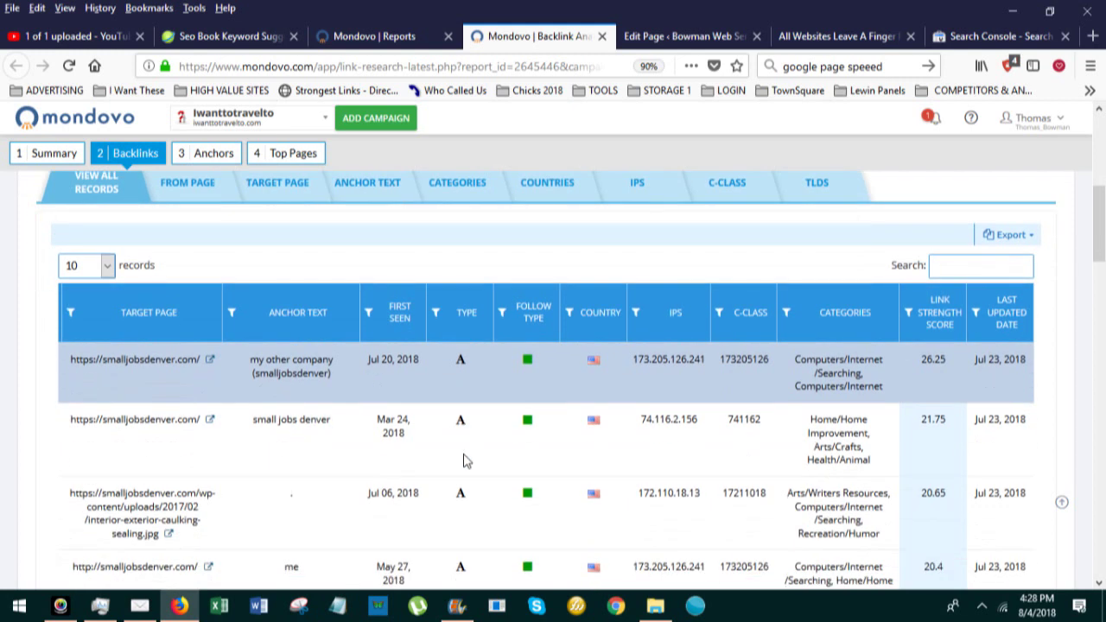
scroll(463, 460, "down", 1)
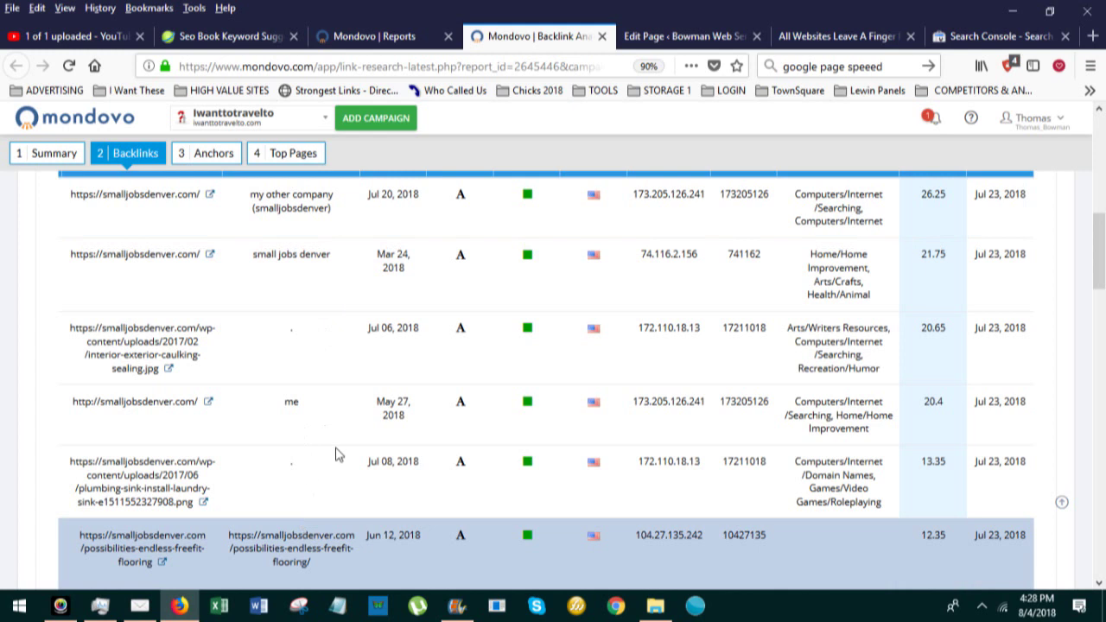
scroll(336, 451, "down", 3)
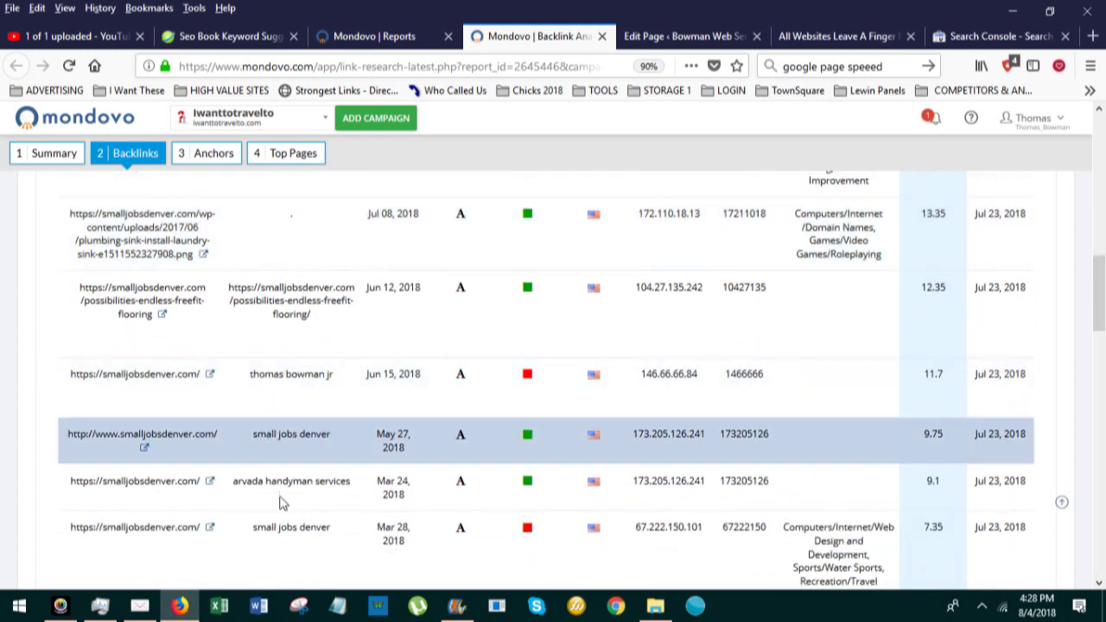
scroll(289, 477, "down", 1)
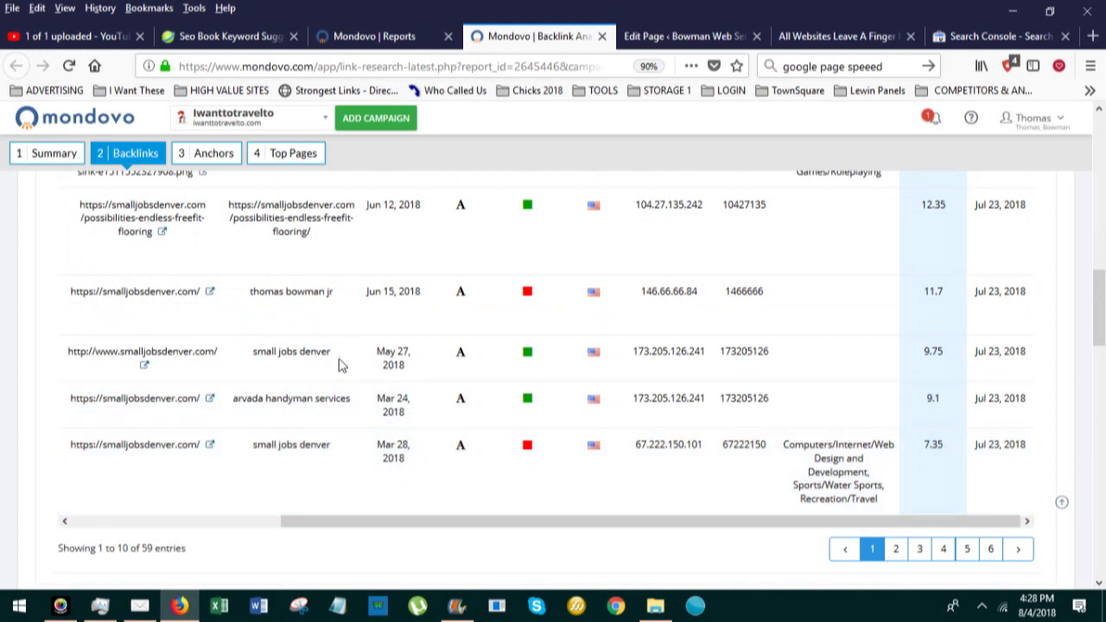
scroll(339, 365, "up", 5)
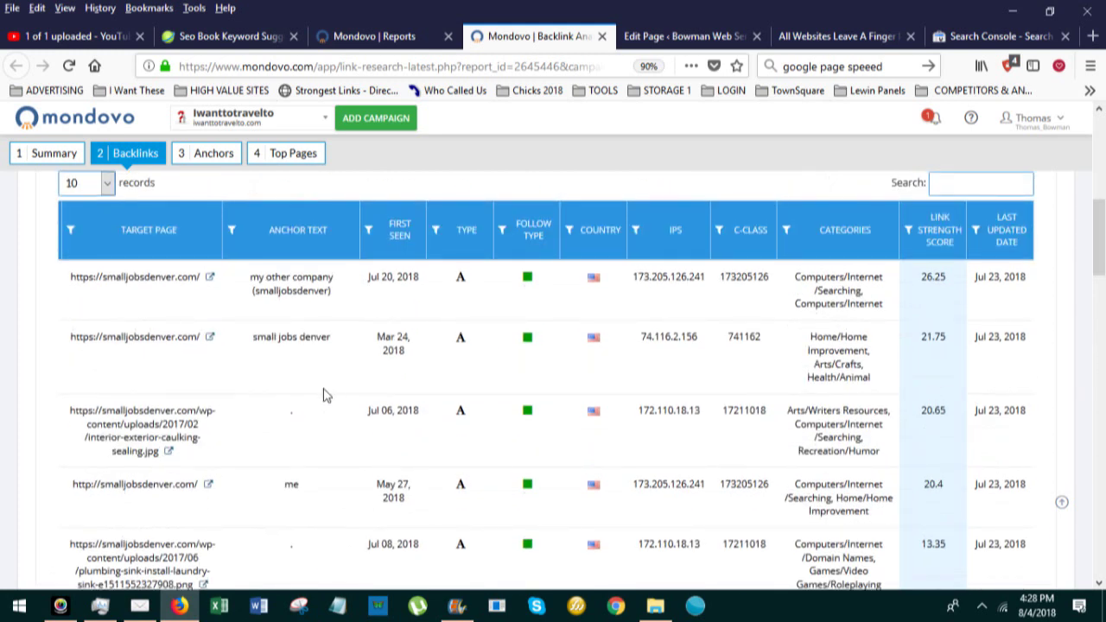
scroll(324, 395, "up", 1)
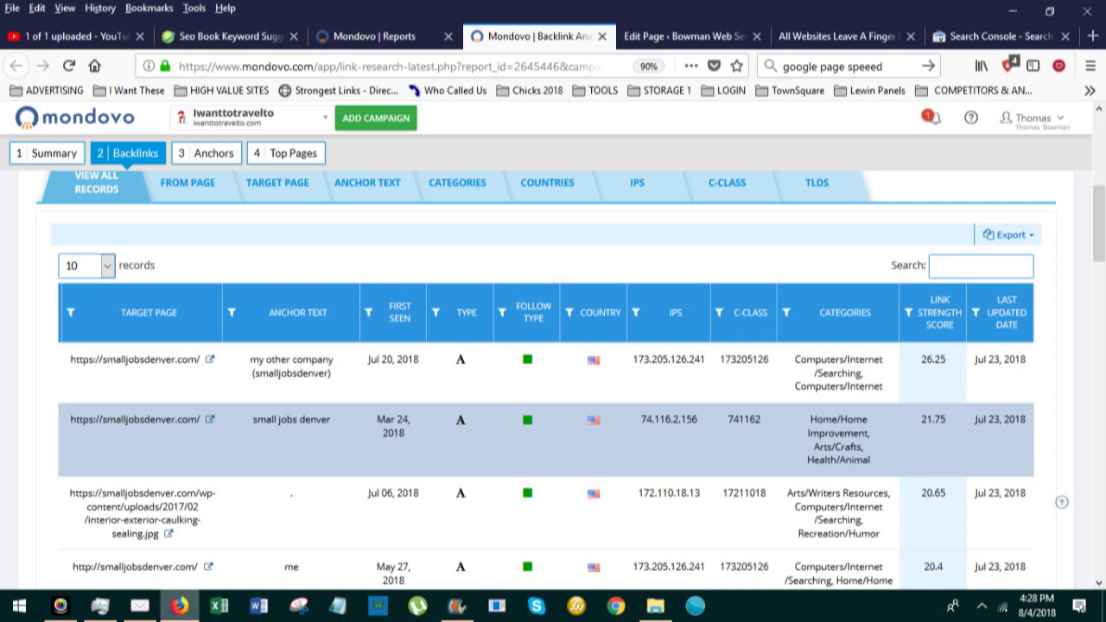
mouse_move(182, 609)
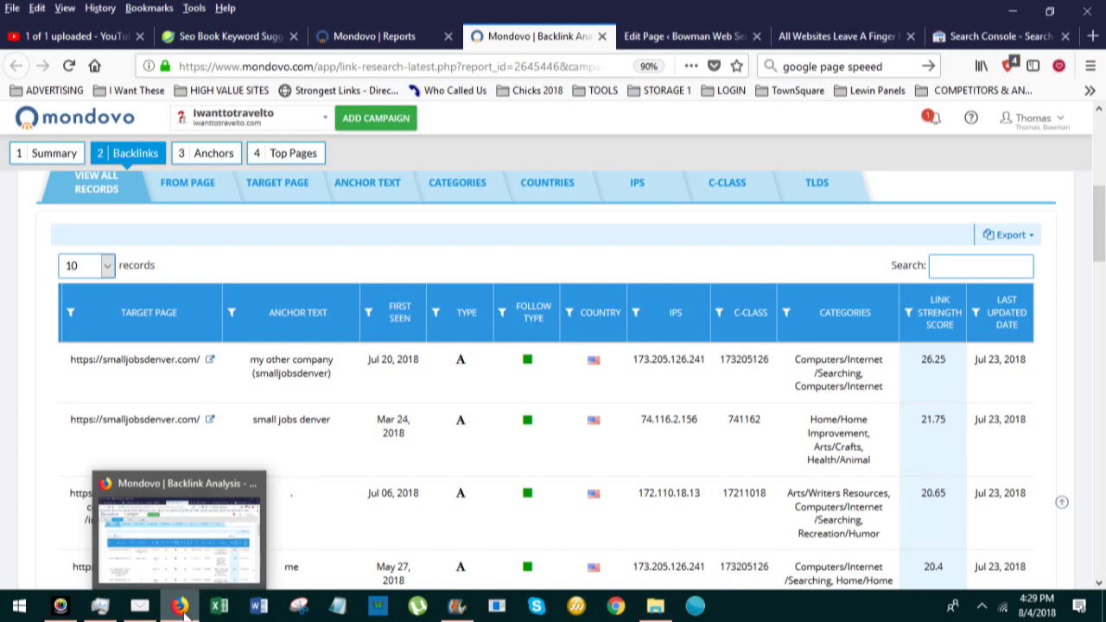